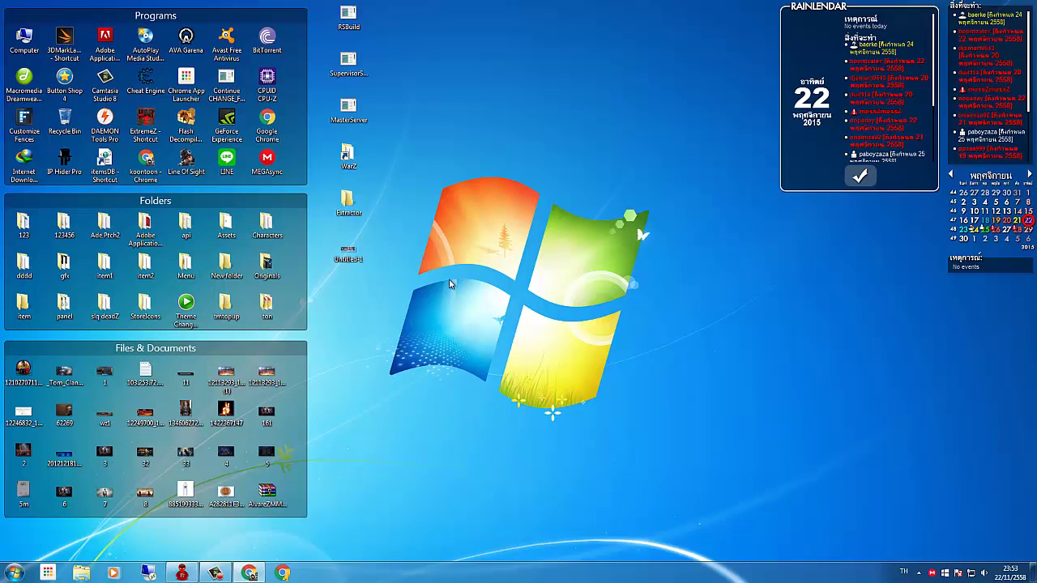
key(alt+shift)
right_click(467, 273)
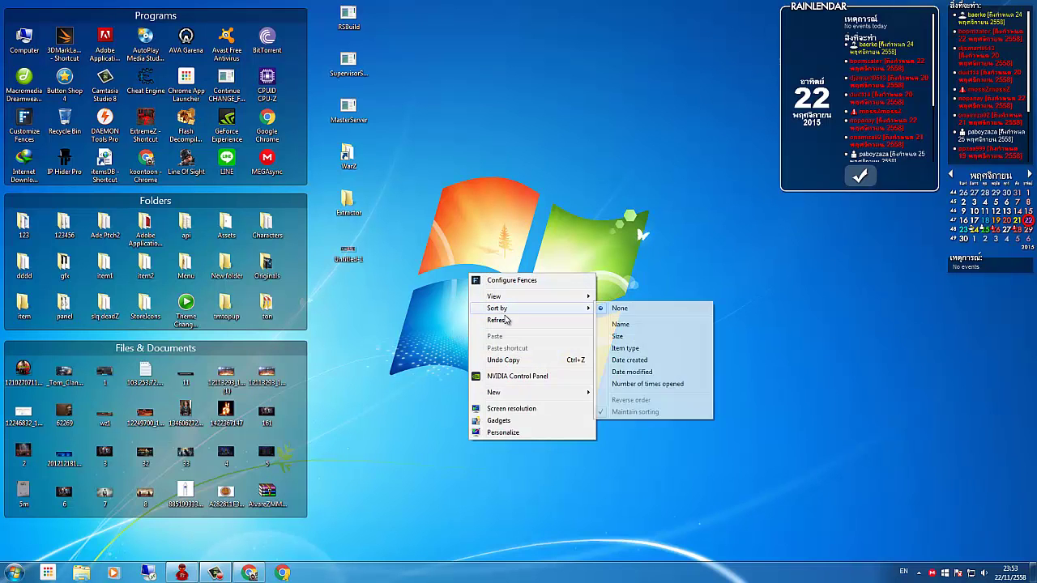
click(496, 320)
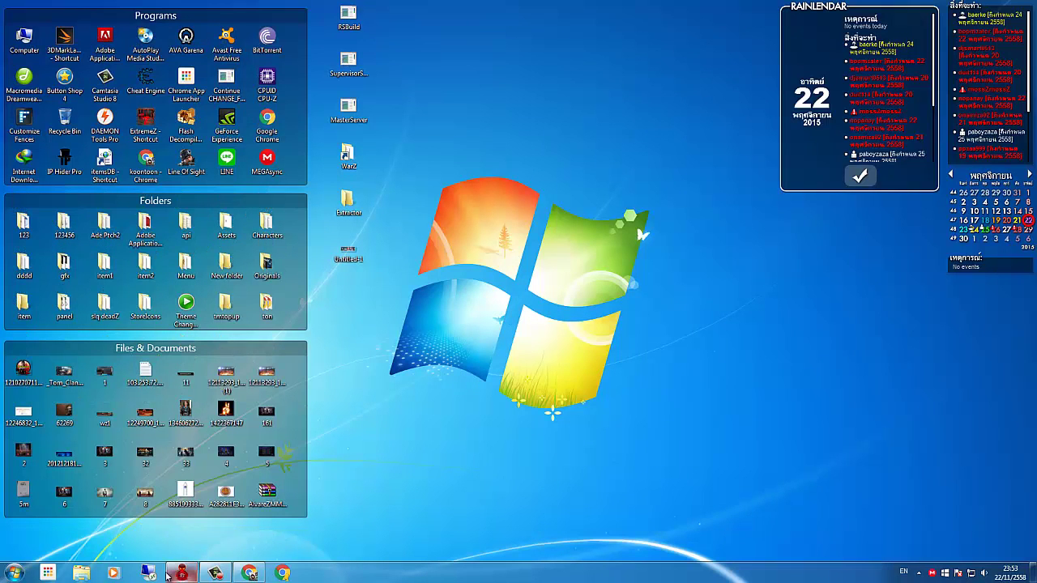
- Open a file browser window and go to the folder C:\WarZ\bin\Data\Menu
click(88, 573)
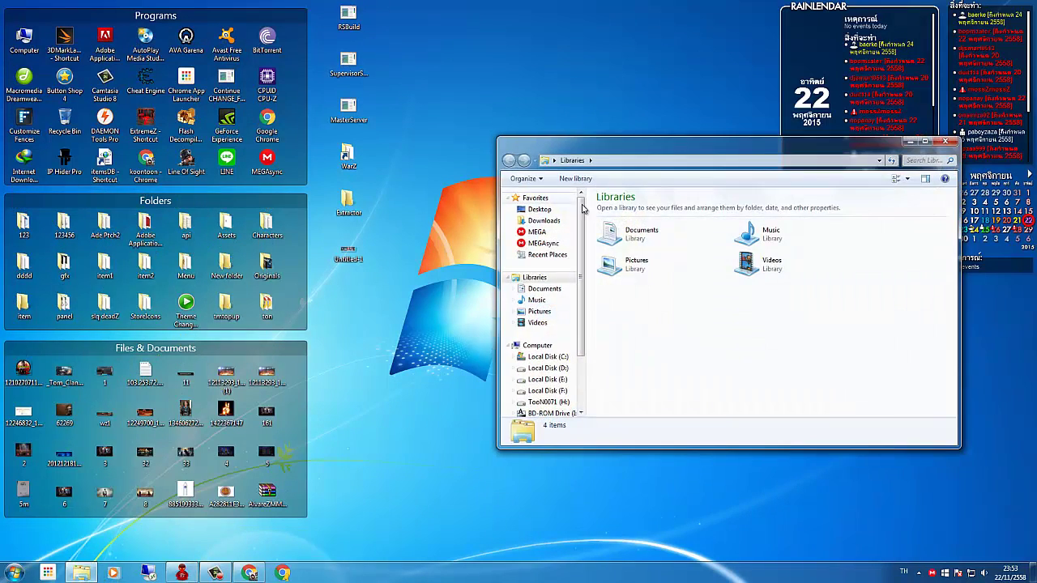
click(548, 356)
scroll(634, 363, down, 2)
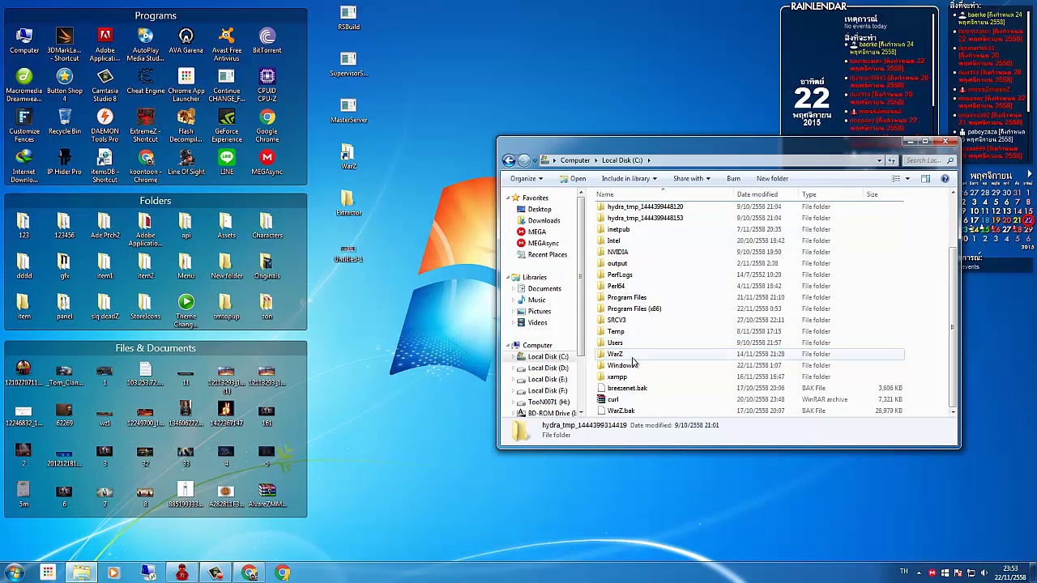
double_click(632, 355)
double_click(620, 212)
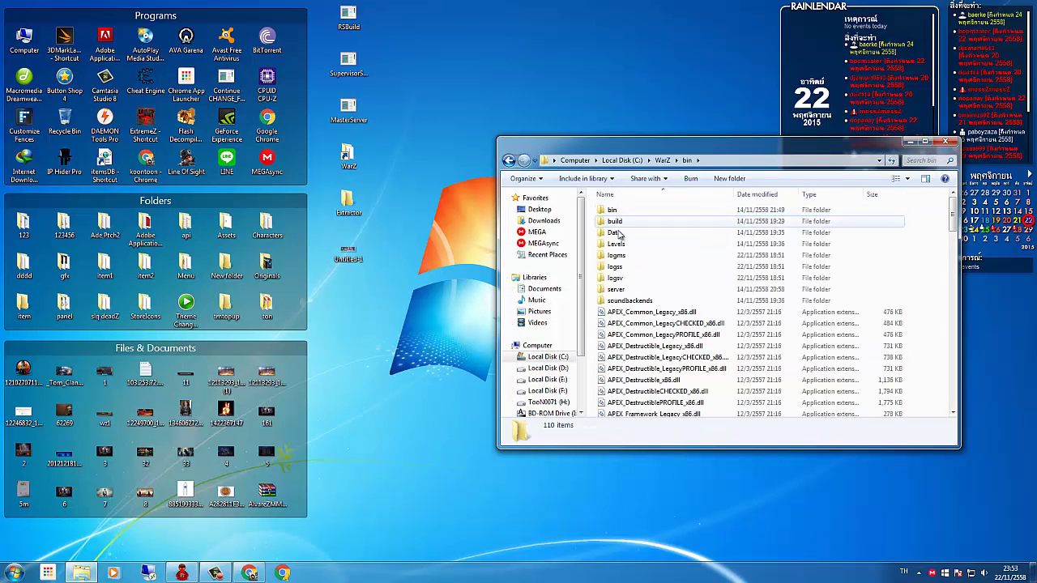
double_click(618, 232)
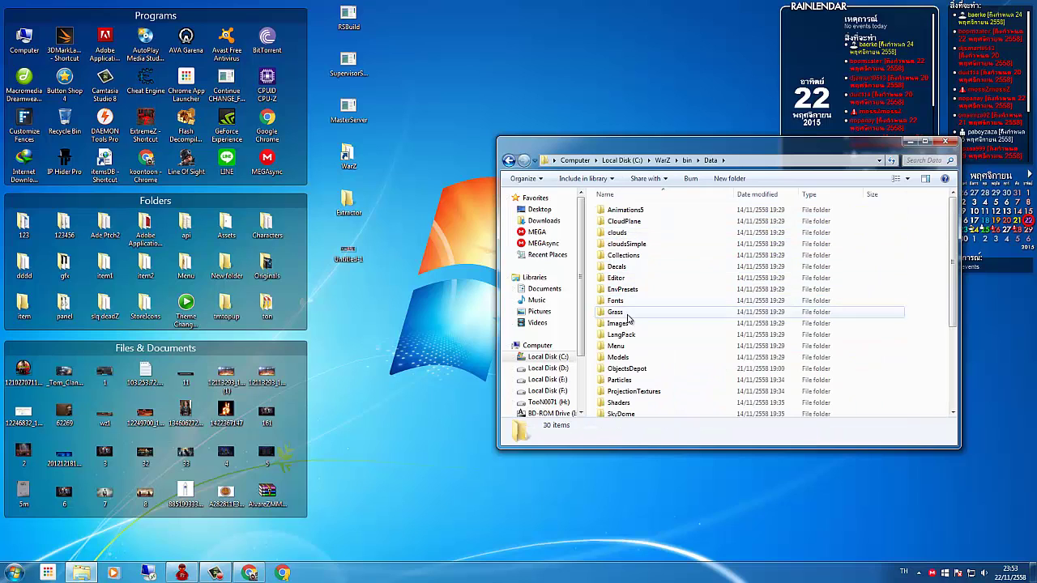
double_click(617, 346)
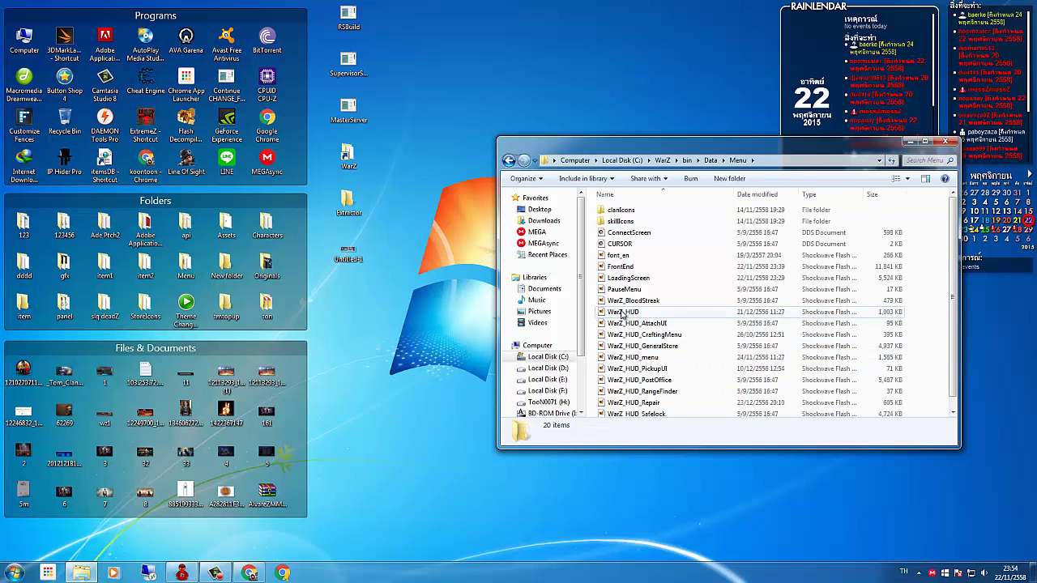
- Open the FrontEnd Flash file in Flash Decompiler Trillix and start editing its images
click(620, 267)
double_click(620, 267)
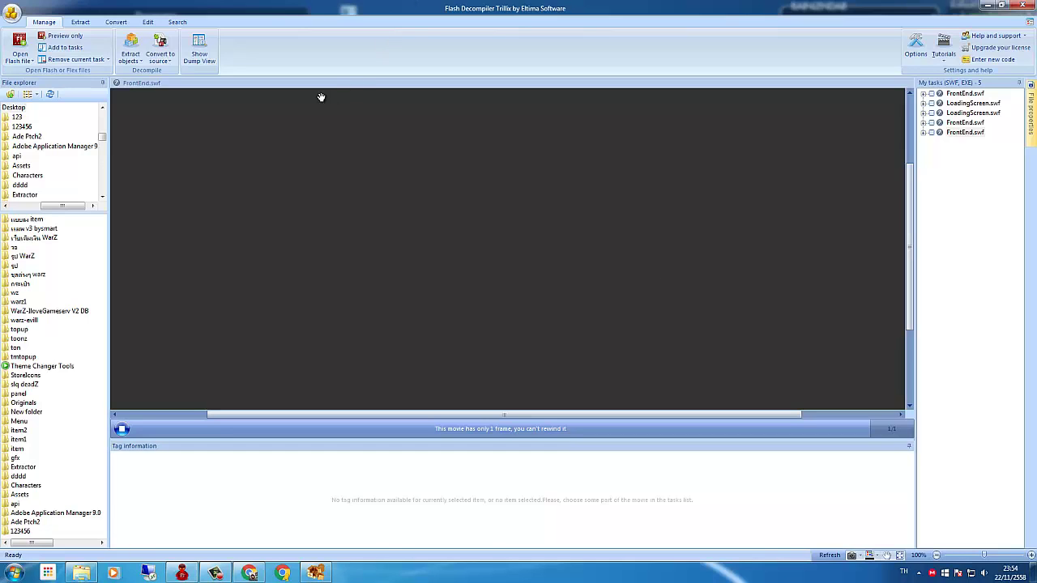
click(148, 22)
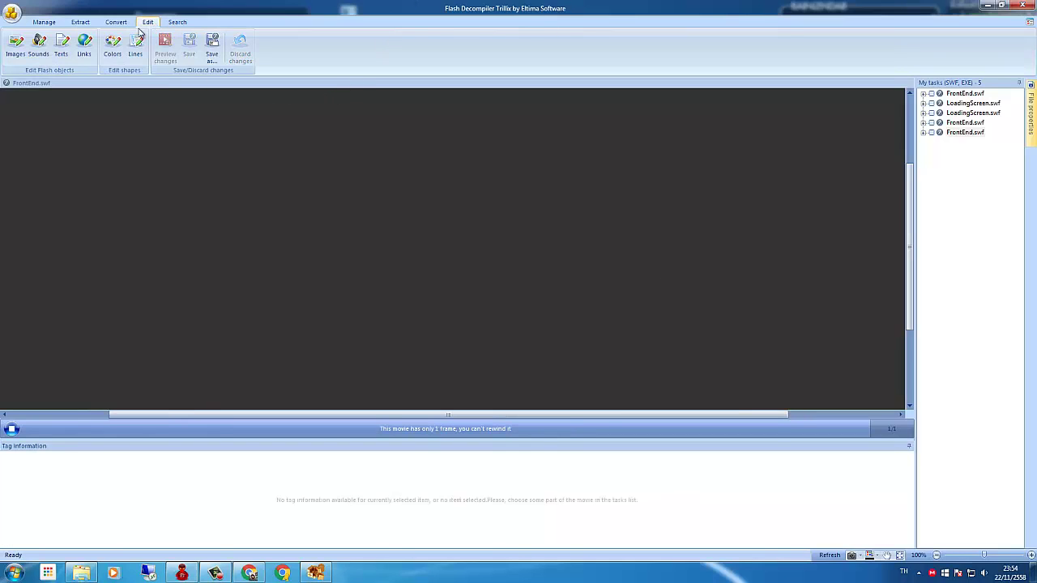
click(15, 50)
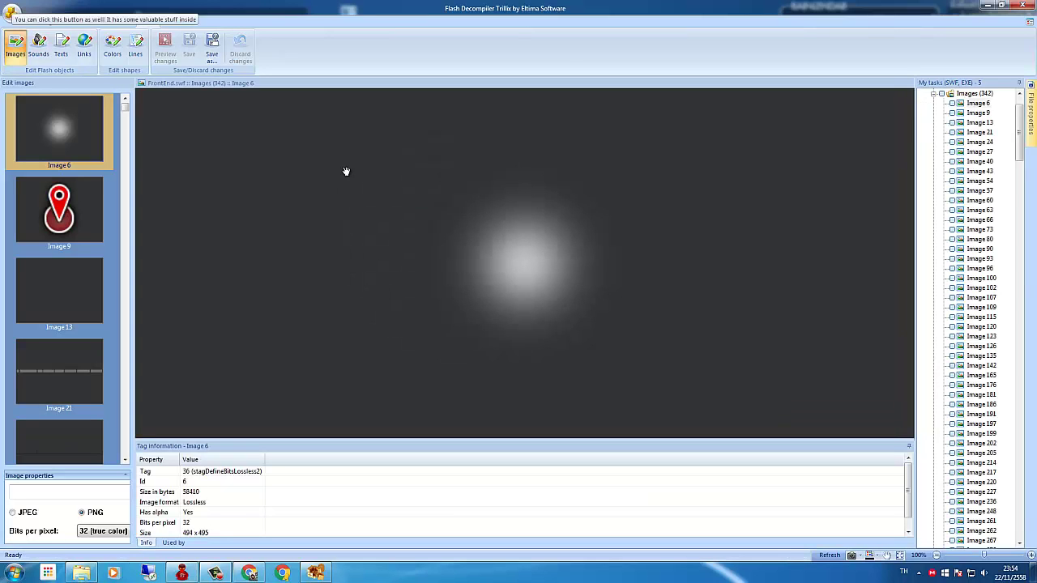
- Look through the end of FrontEnd.swf's image list and examine the zombie background in Image 1731
drag(125, 105, 136, 466)
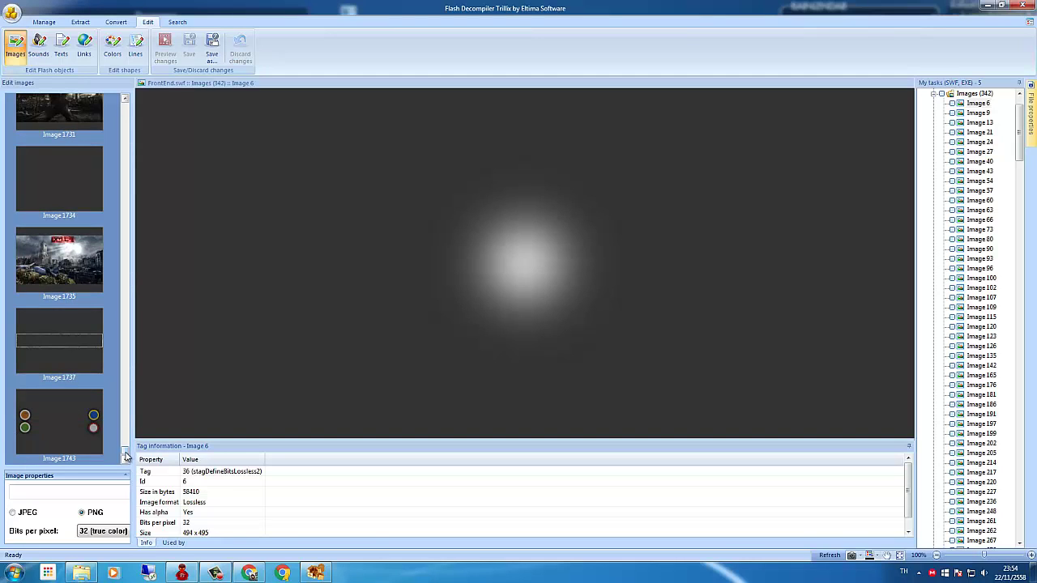
scroll(125, 456, up, 4)
scroll(125, 454, down, 2)
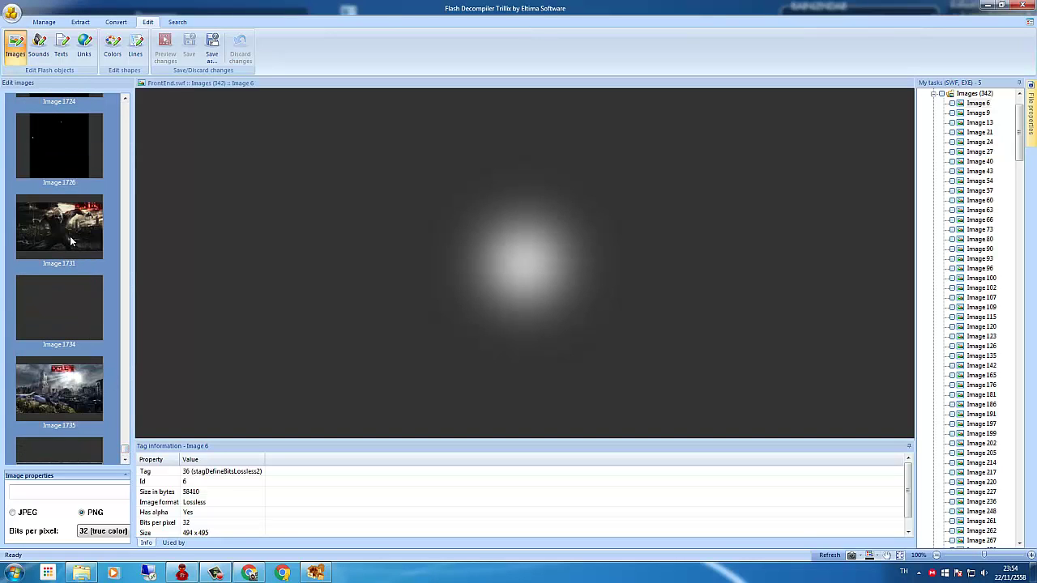
scroll(125, 456, down, 2)
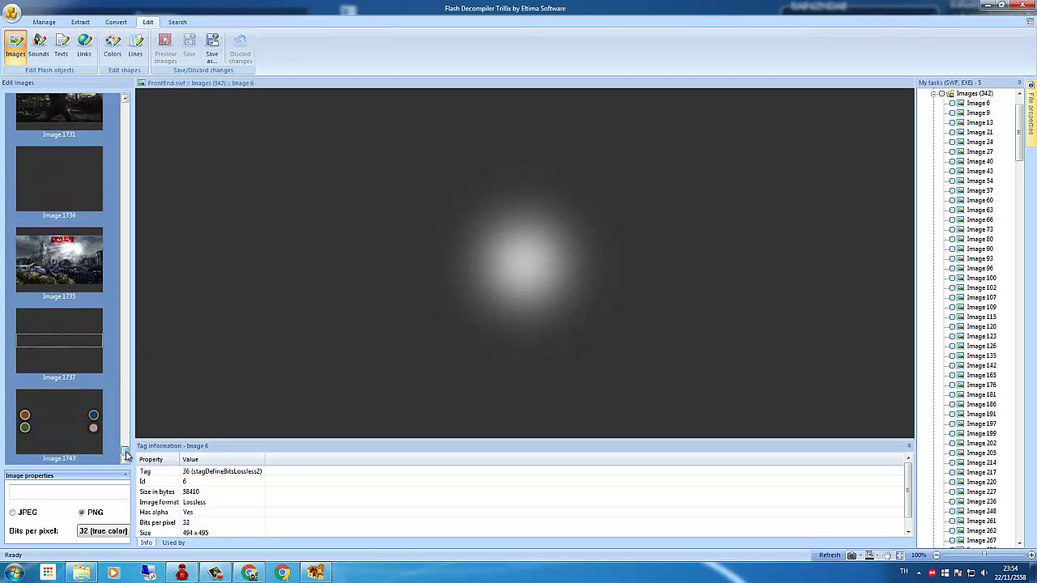
scroll(125, 456, up, 1)
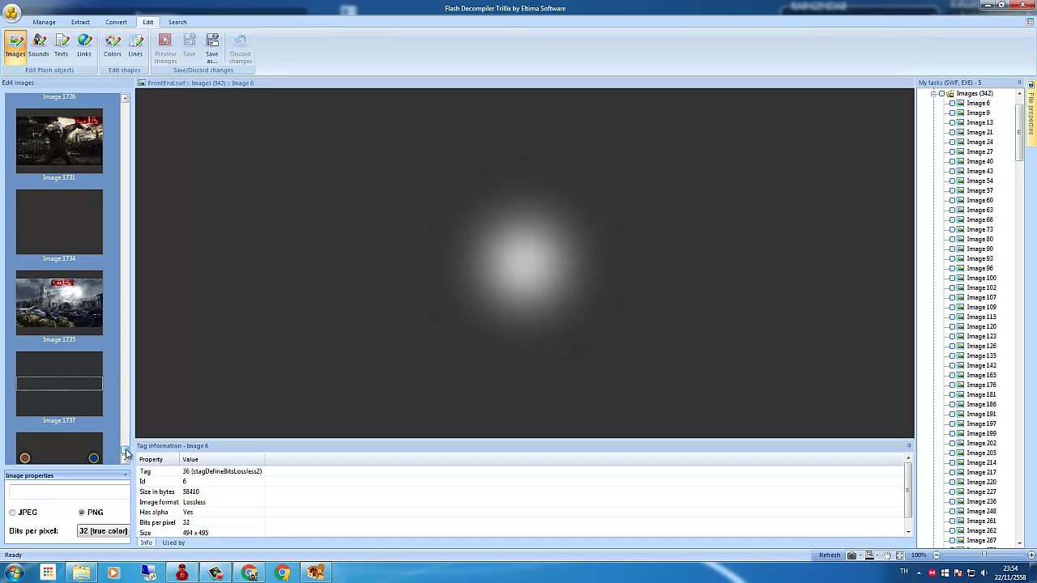
click(64, 147)
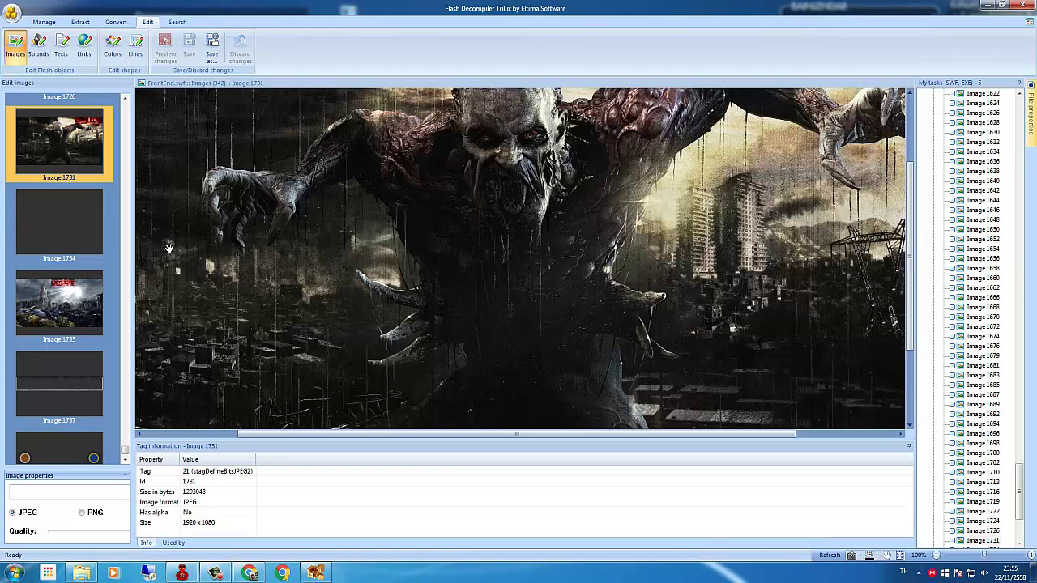
drag(290, 235, 277, 325)
drag(324, 278, 235, 315)
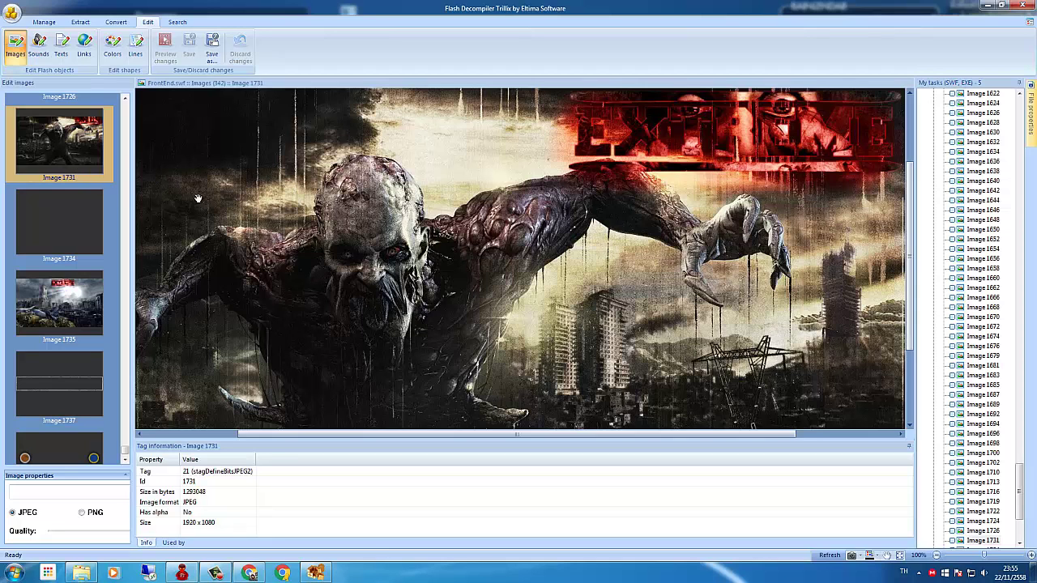
drag(367, 302, 413, 401)
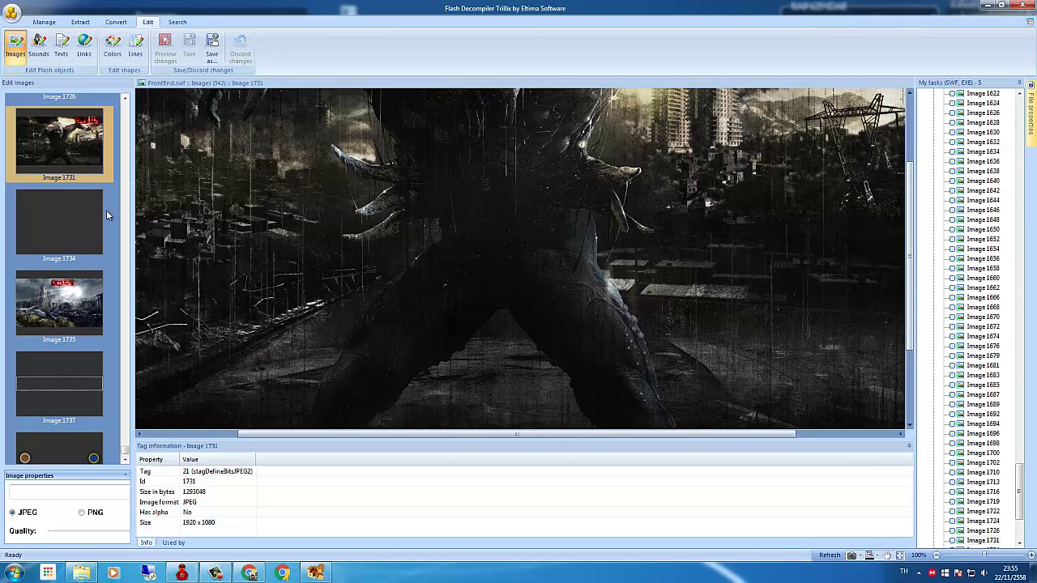
- Select the ruined-city background, Image 1735, and examine the different areas of the picture
click(67, 160)
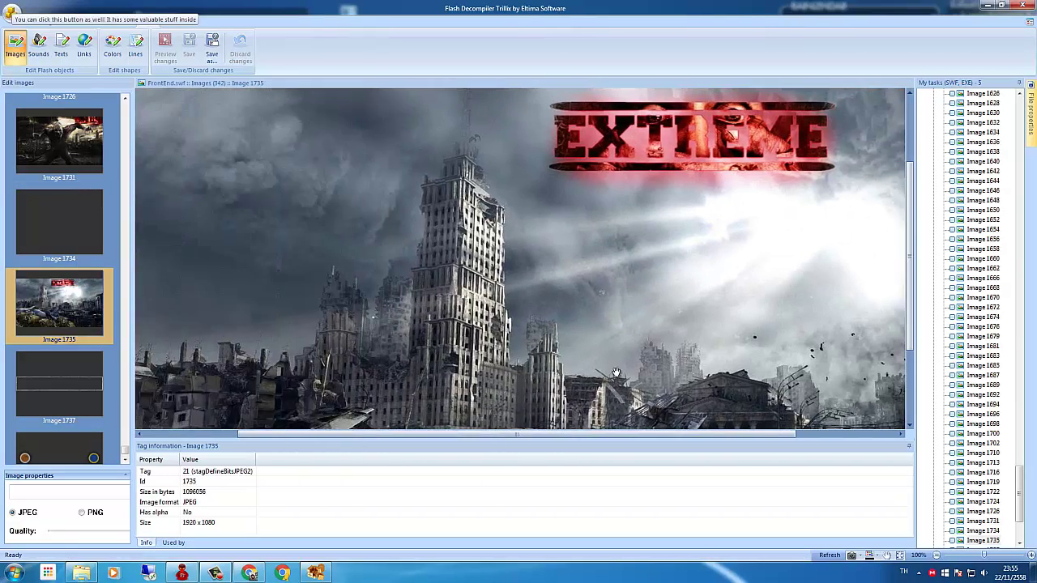
drag(616, 372, 257, 220)
drag(519, 146, 486, 268)
drag(423, 253, 604, 164)
drag(599, 405, 469, 202)
drag(679, 274, 580, 328)
drag(500, 216, 522, 302)
drag(421, 218, 673, 278)
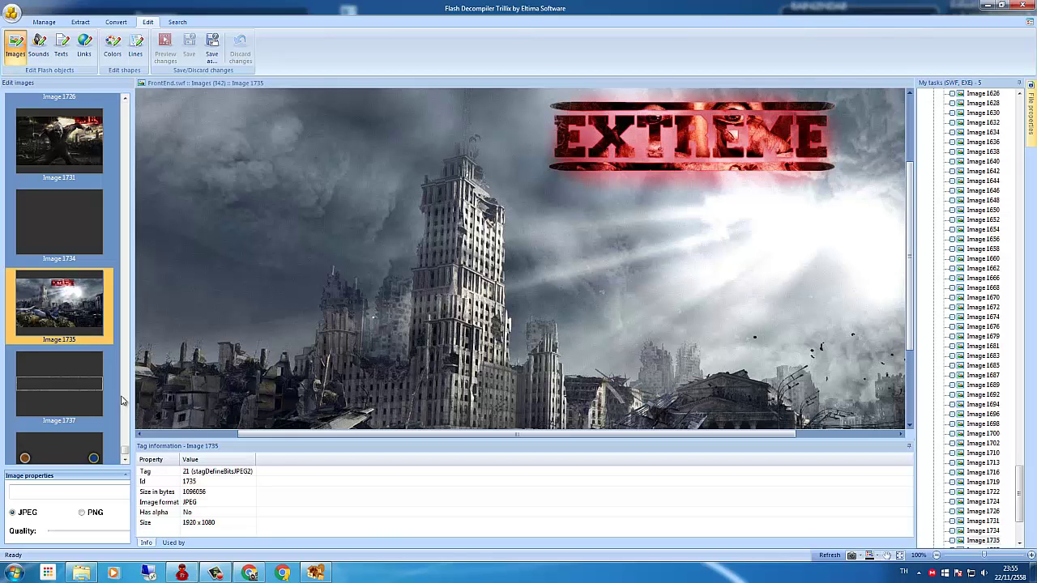
- Replace Image 1735 with the desktop picture tom-clancys-the-division-wallpaper-desktop-photos-ef8je6e5w5 and check its preview
click(130, 494)
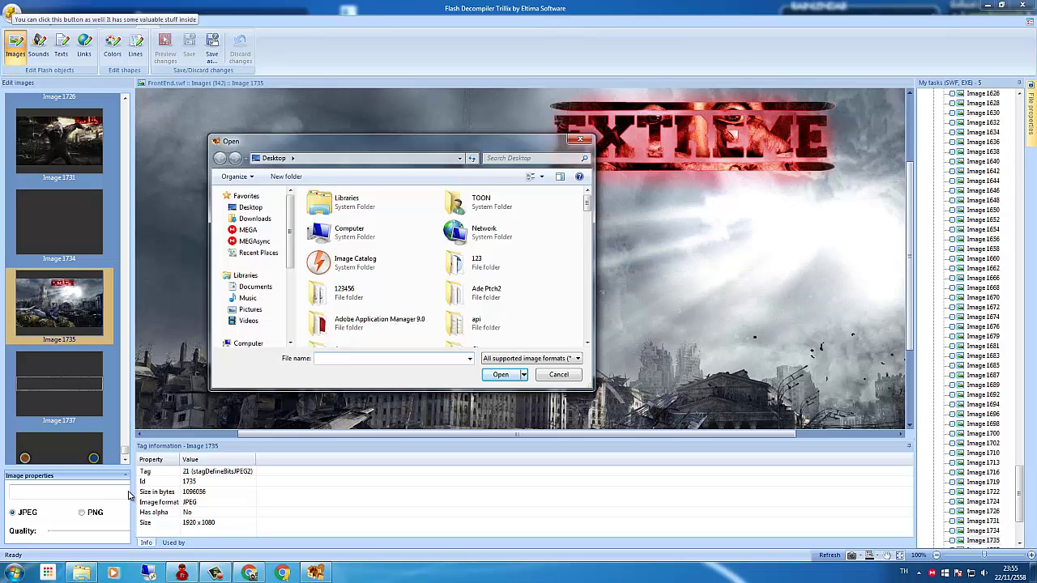
drag(343, 140, 431, 141)
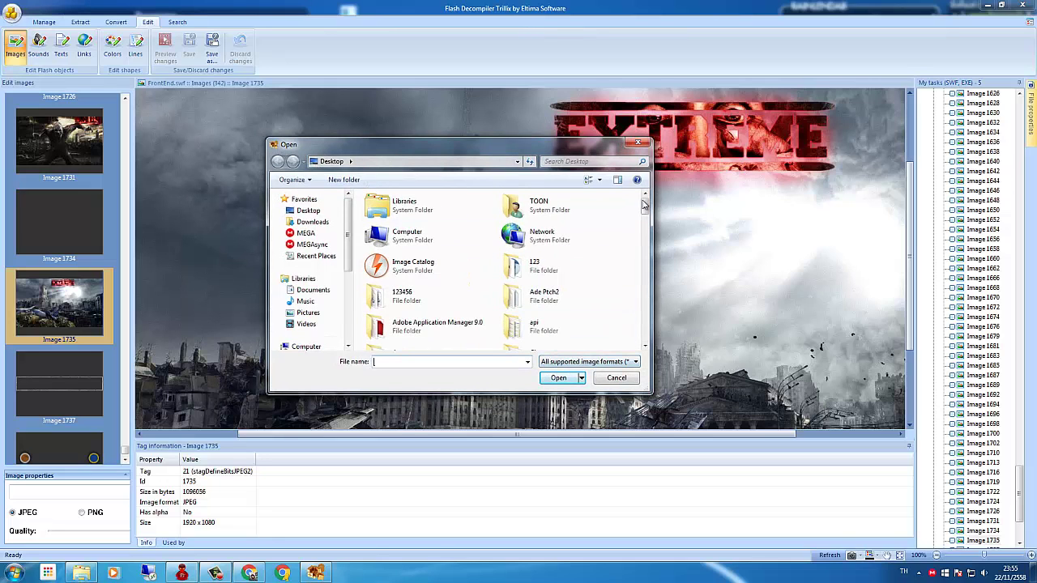
drag(644, 207, 644, 197)
drag(514, 149, 495, 128)
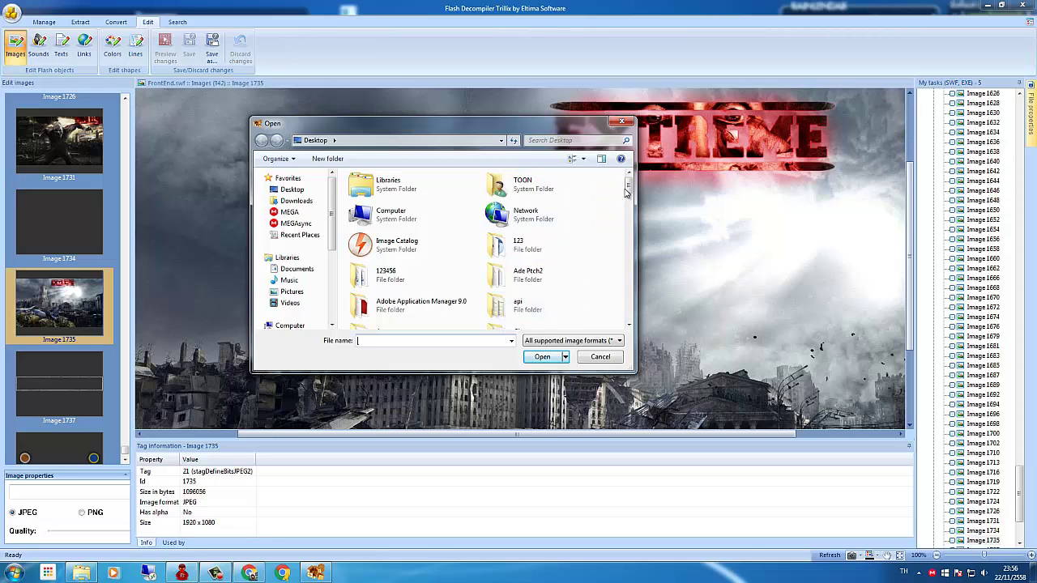
scroll(569, 308, down, 10)
click(554, 226)
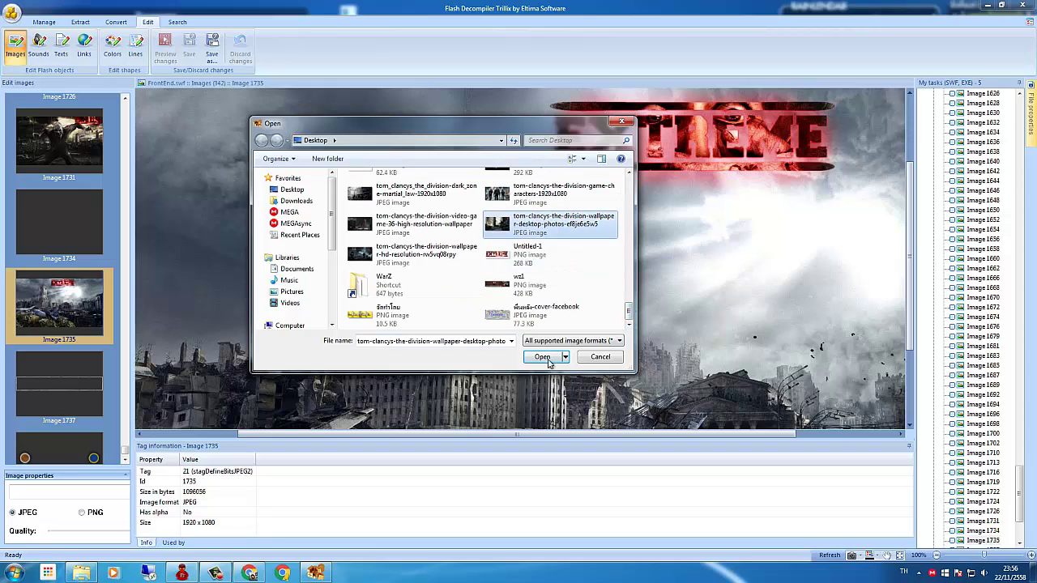
click(542, 356)
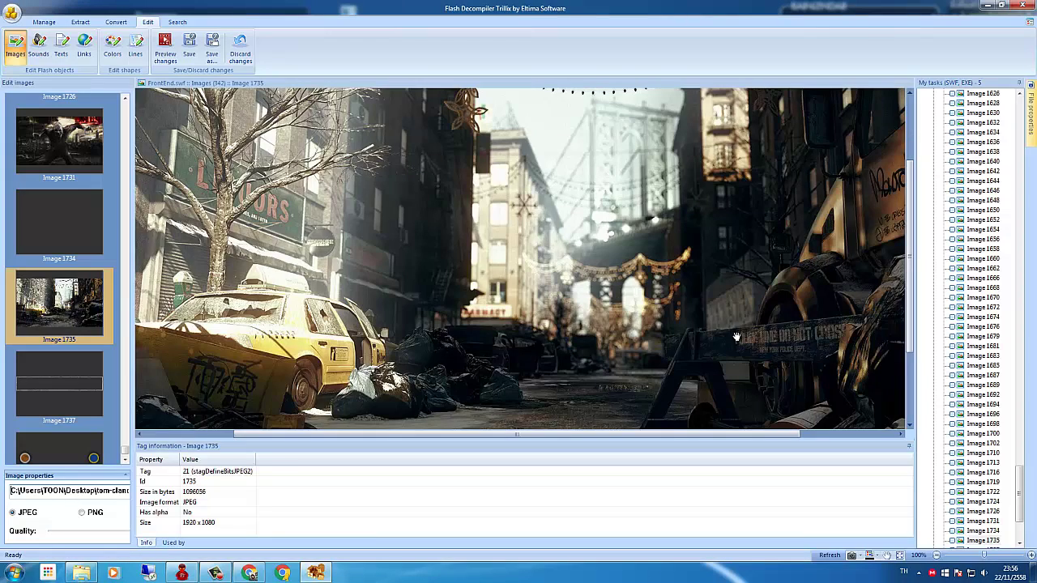
scroll(556, 363, down, 3)
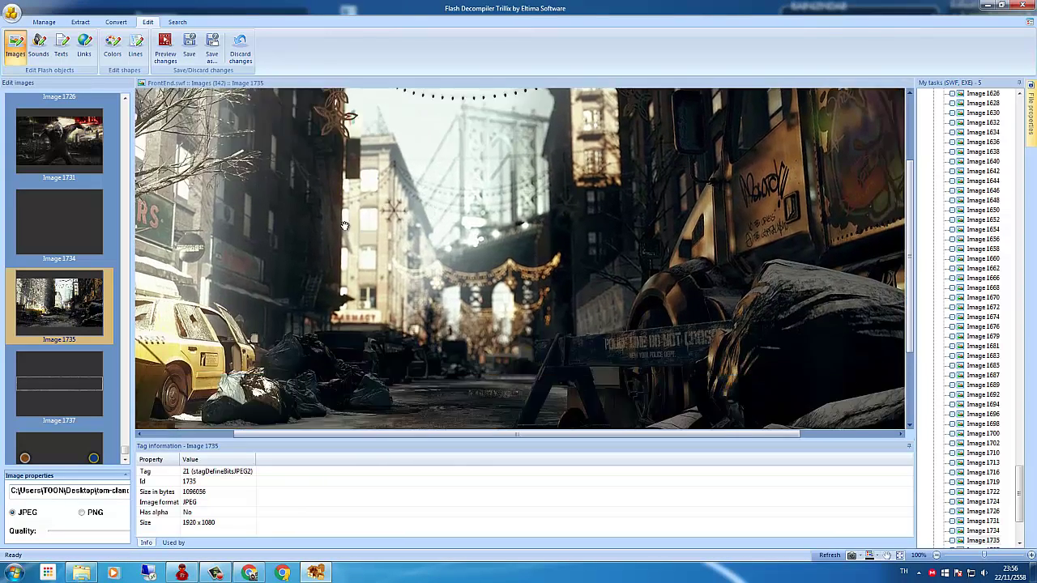
scroll(439, 275, up, 3)
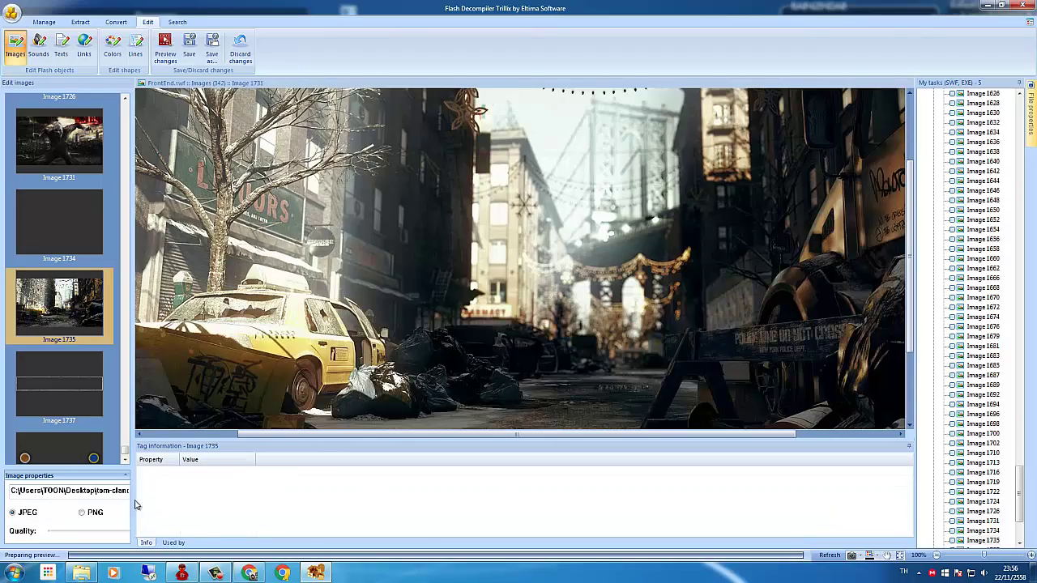
- Replace the zombie background, Image 1731, with the desktop picture The-War-Z-Wallpaper_-
double_click(59, 142)
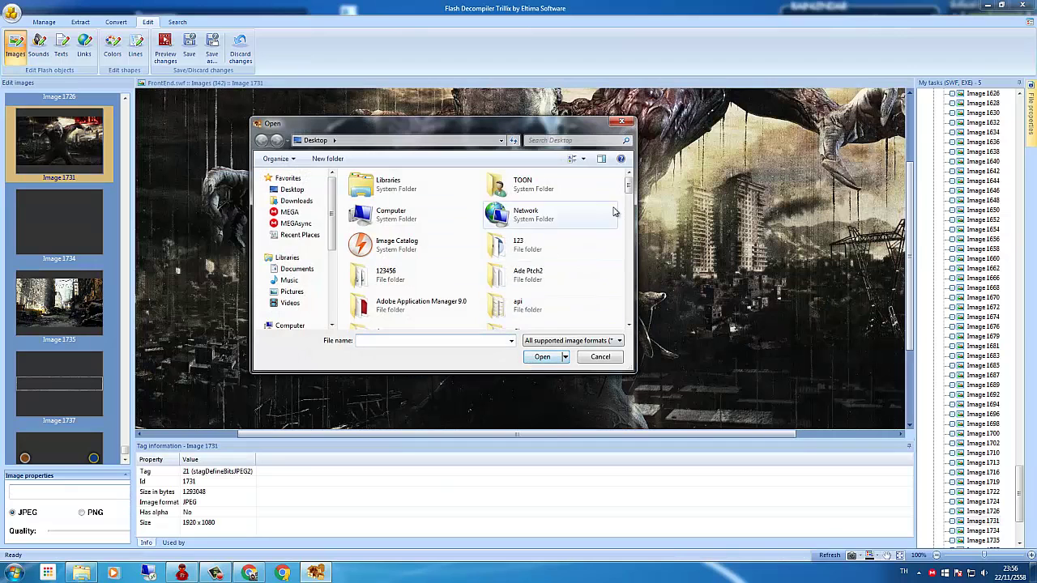
scroll(503, 234, down, 10)
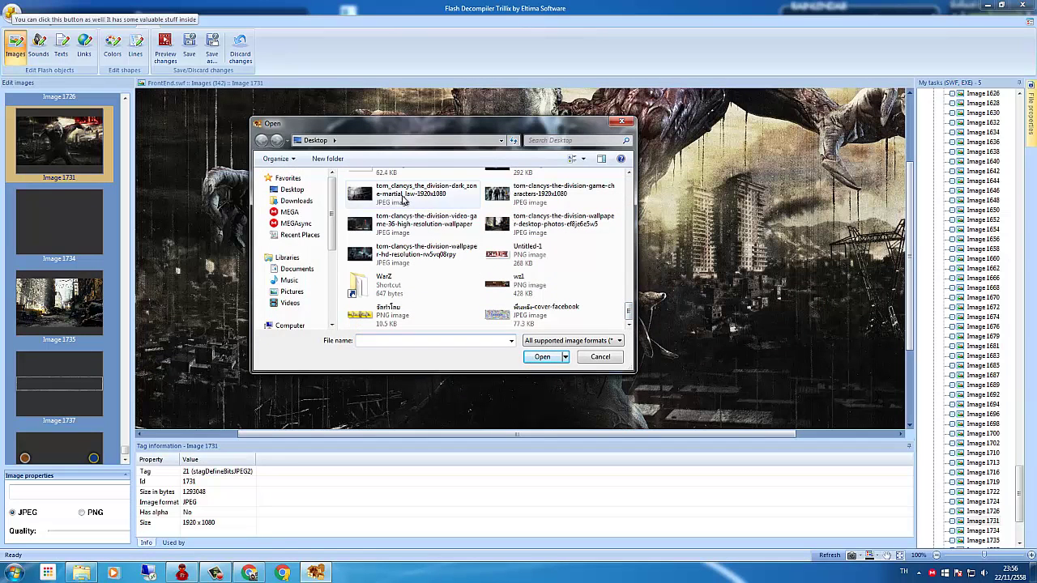
click(474, 223)
click(498, 196)
scroll(515, 250, up, 1)
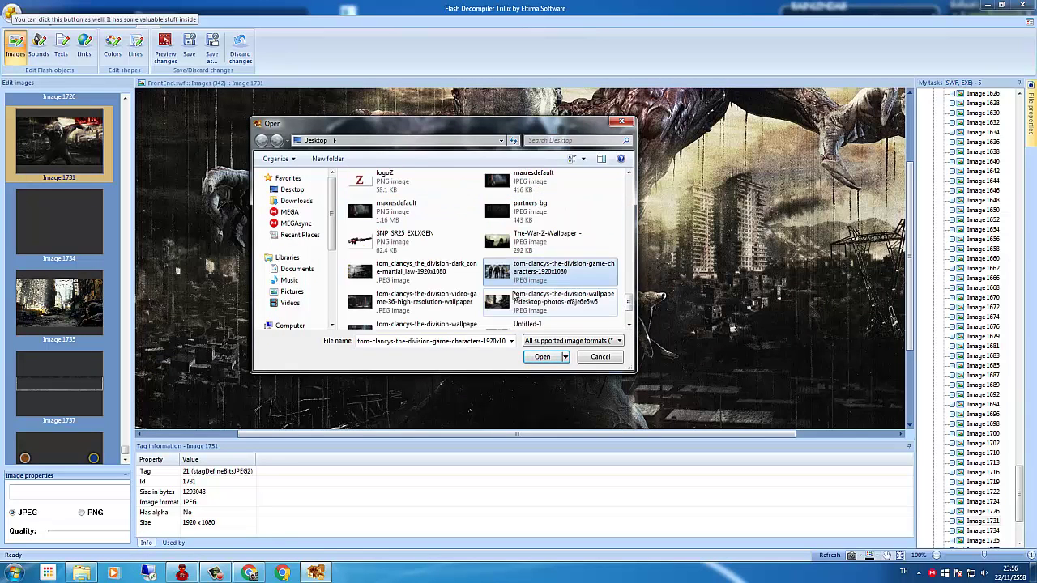
click(522, 241)
click(542, 356)
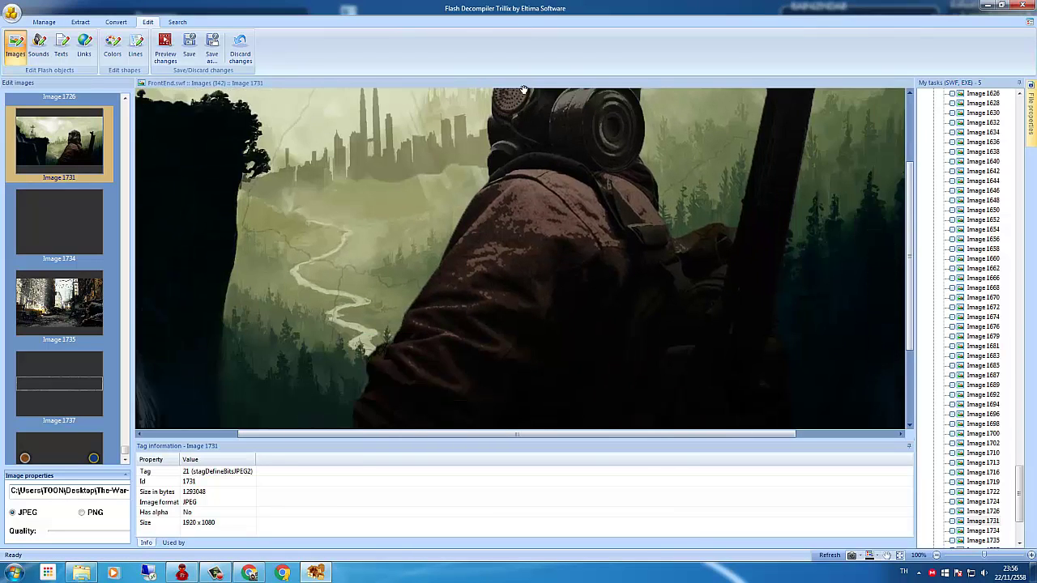
- Check the new picture in Image 1731 and save the image replacements to FrontEnd.swf
drag(524, 89, 400, 108)
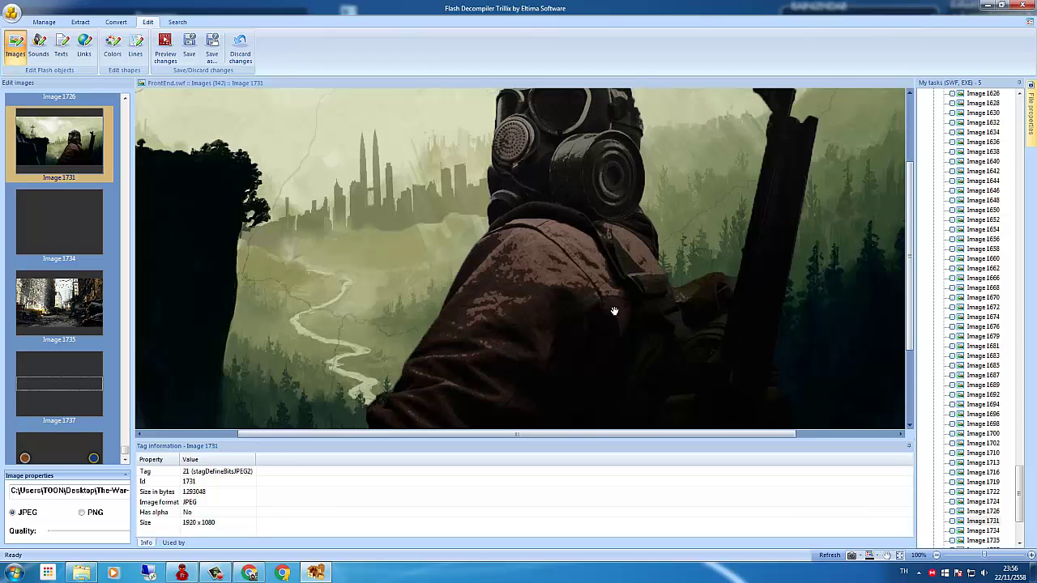
scroll(616, 307, down, 1)
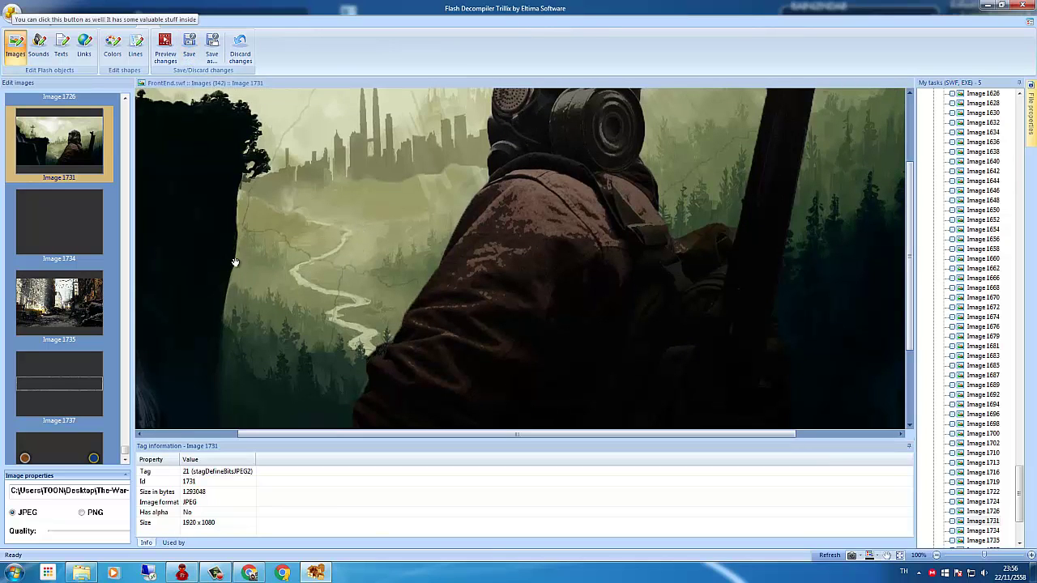
click(188, 47)
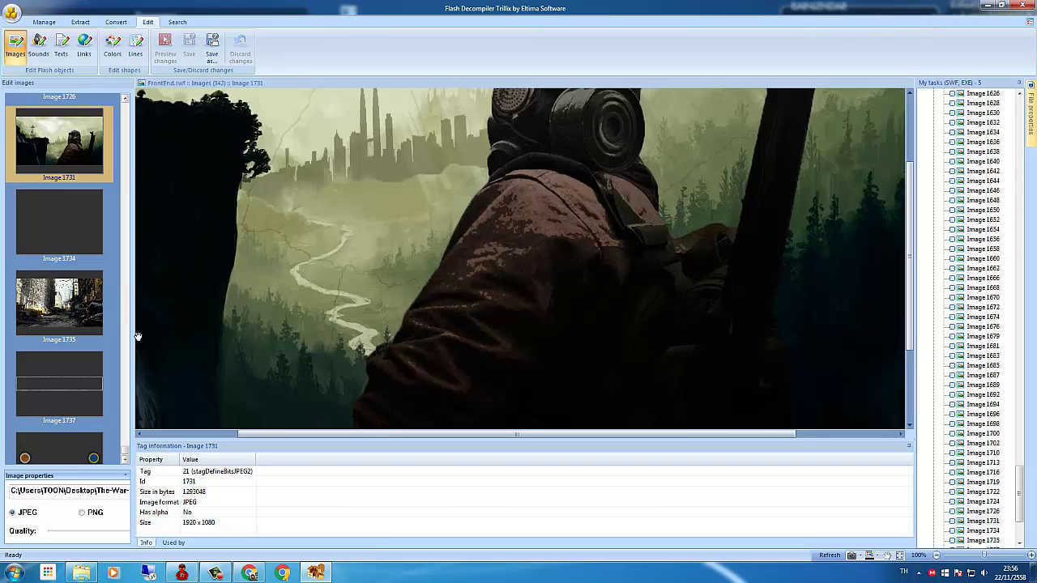
- Find the PVP MMO logos in the image list and display Image 1700
mouse_move(121, 456)
mouse_down()
mouse_move(125, 382)
mouse_move(124, 438)
mouse_up()
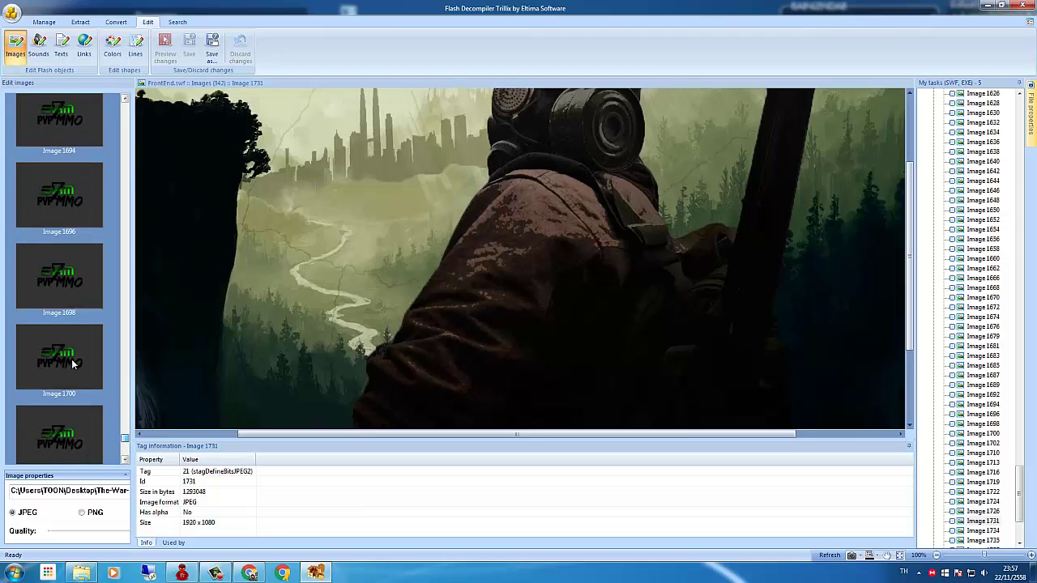
click(62, 288)
click(72, 370)
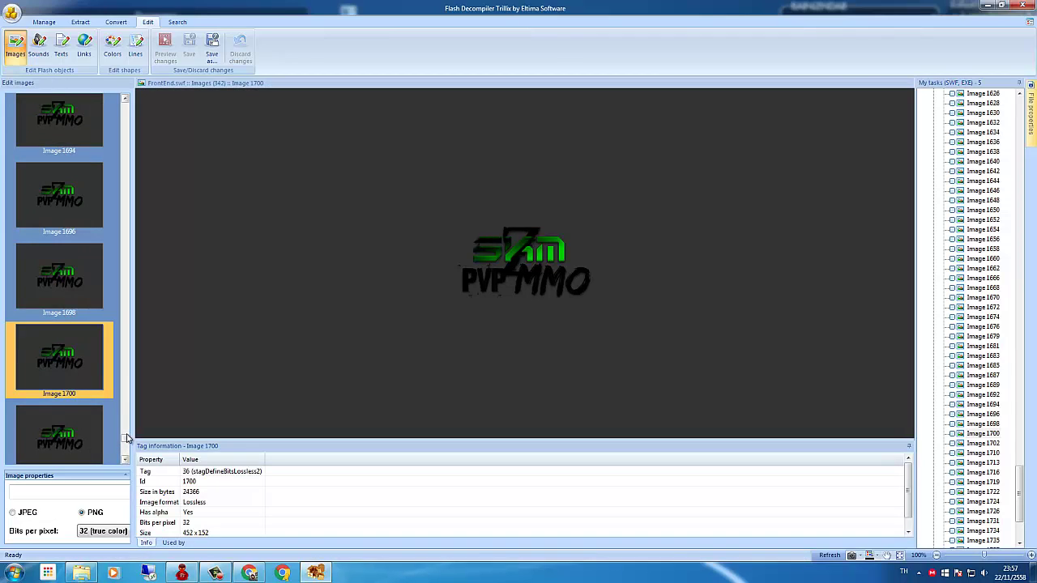
- Display the red and blue PVP MMO logo, Image 1666, and close Flash Decompiler Trillix
mouse_move(126, 438)
mouse_down()
mouse_move(126, 423)
mouse_move(127, 441)
mouse_up()
click(63, 293)
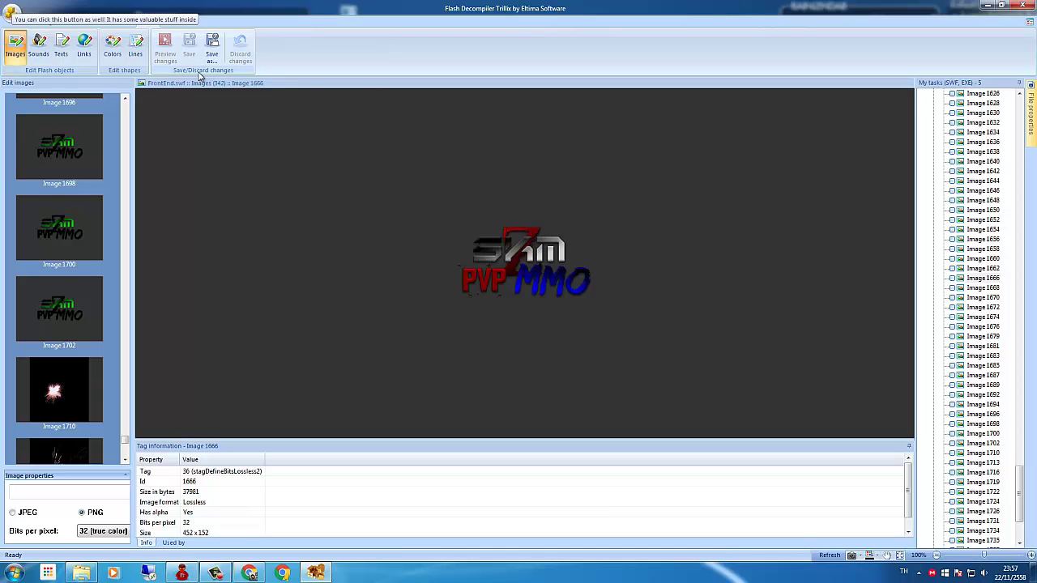
click(1026, 5)
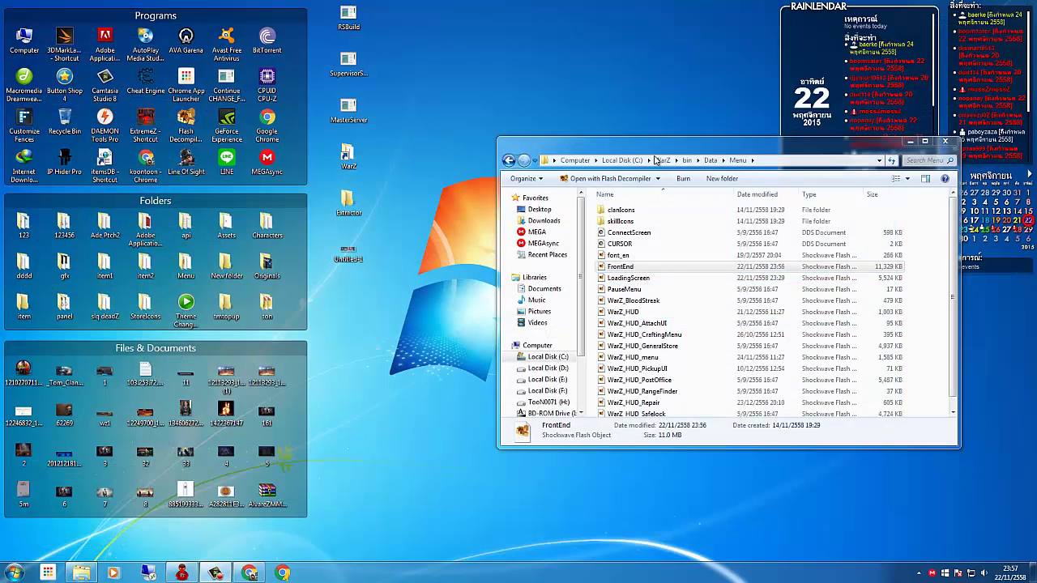
- Locate the Studio and RSBuild applications in the WarZ bin folder and close the folder window
drag(664, 143, 523, 173)
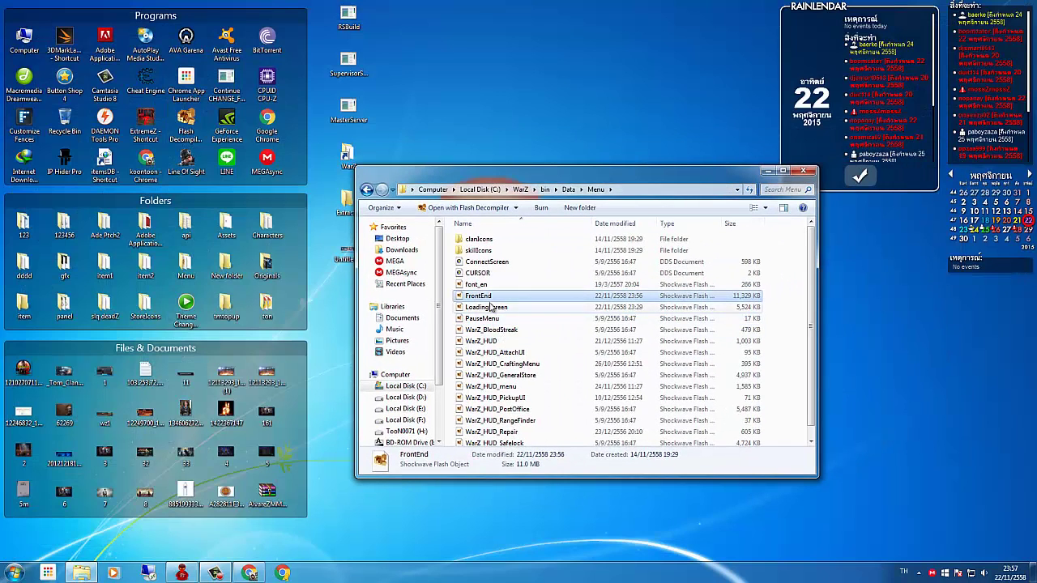
click(544, 190)
click(519, 296)
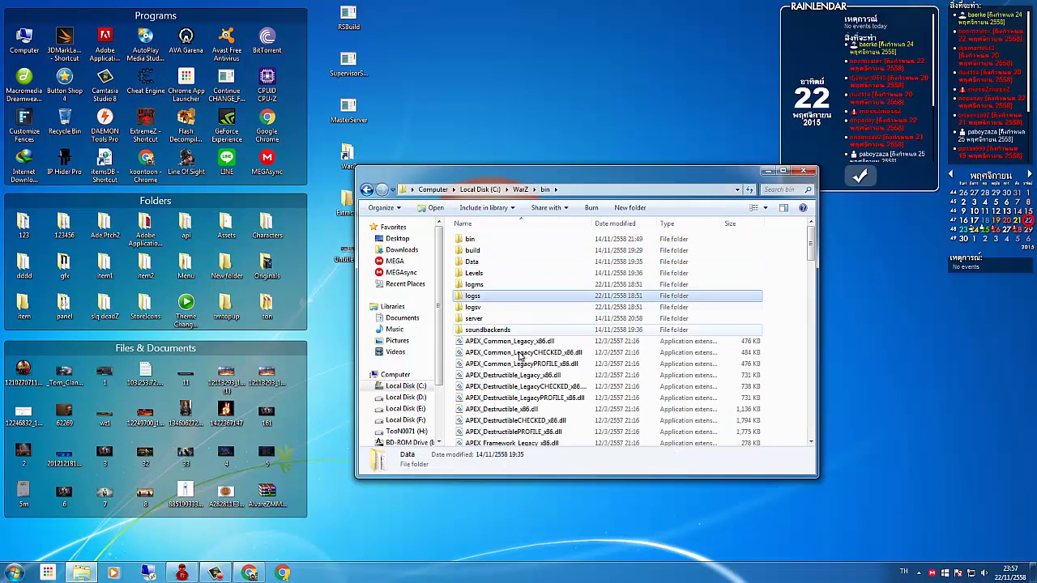
scroll(518, 360, down, 15)
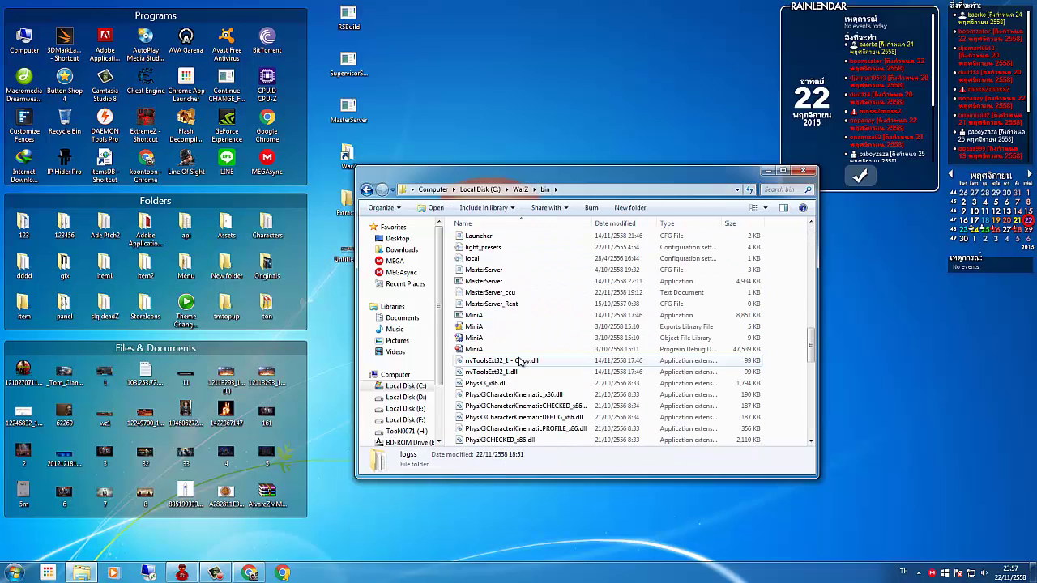
scroll(494, 307, down, 8)
click(493, 308)
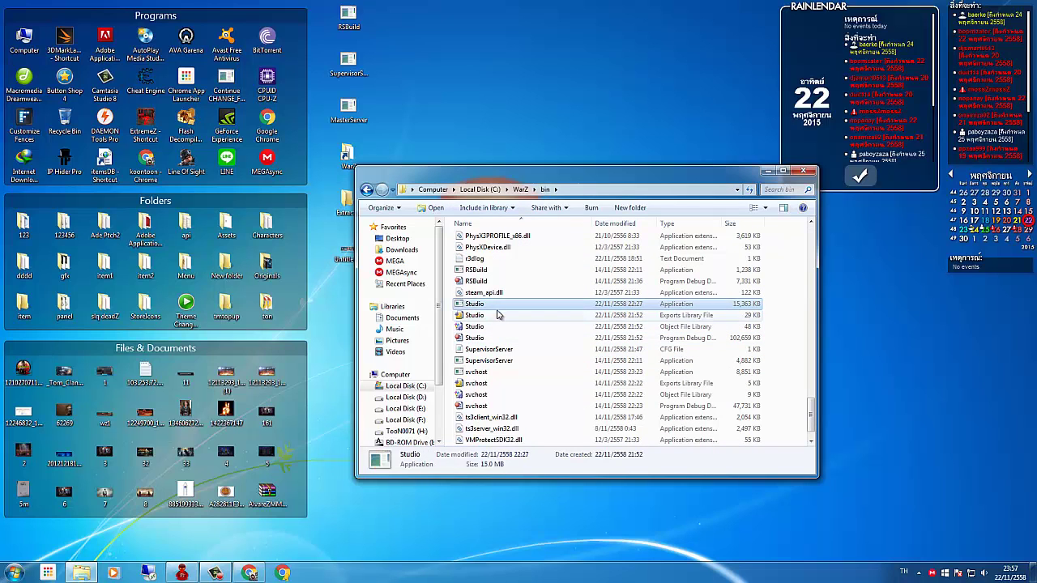
click(487, 274)
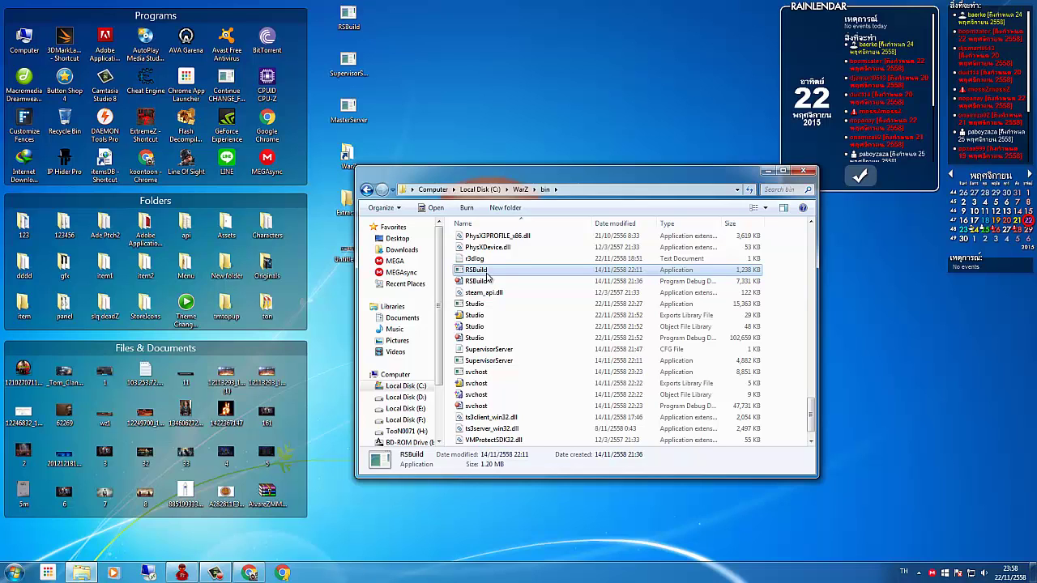
click(798, 173)
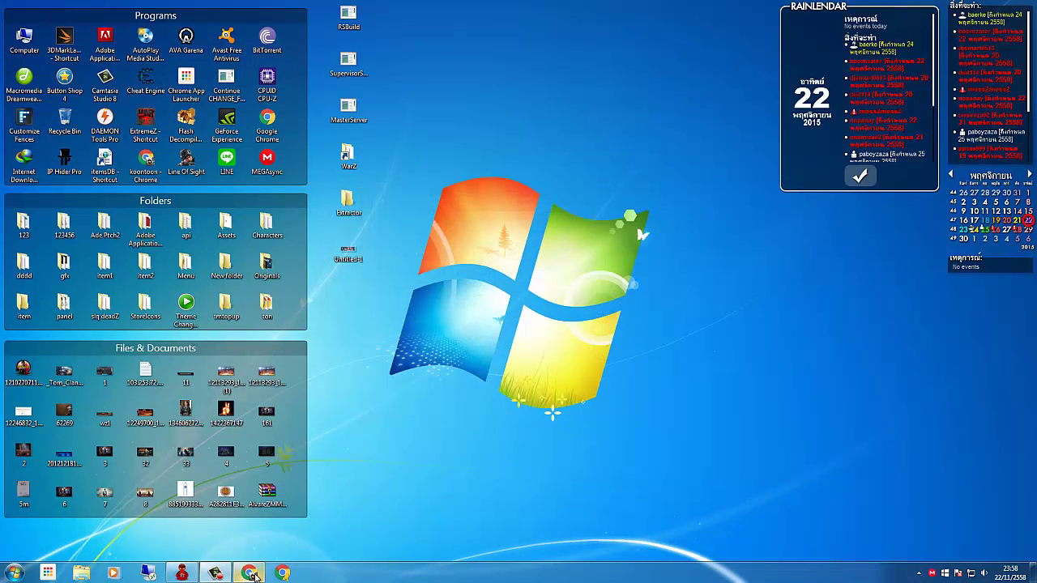
mouse_move(254, 575)
click(215, 573)
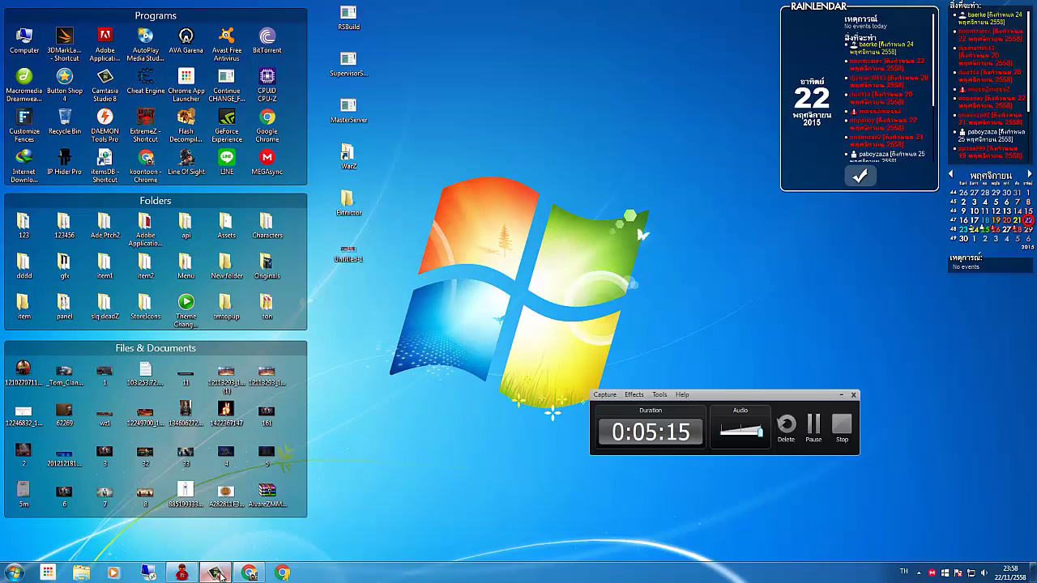
drag(723, 396, 646, 310)
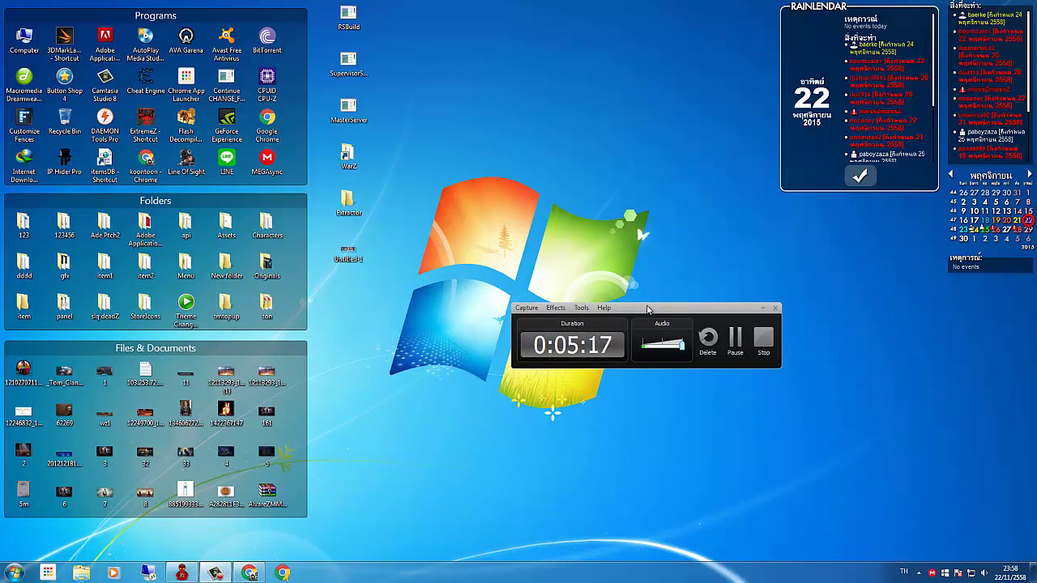